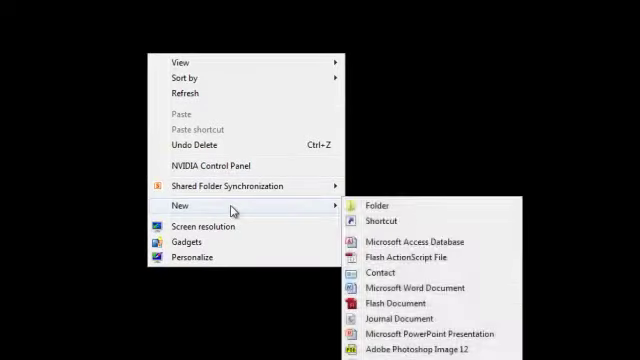
Step: Create a new desktop shortcut with location mailto: and continue to naming it Email
click(381, 221)
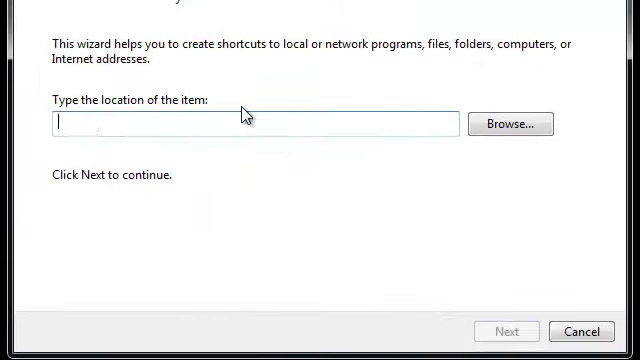
text(mailto:)
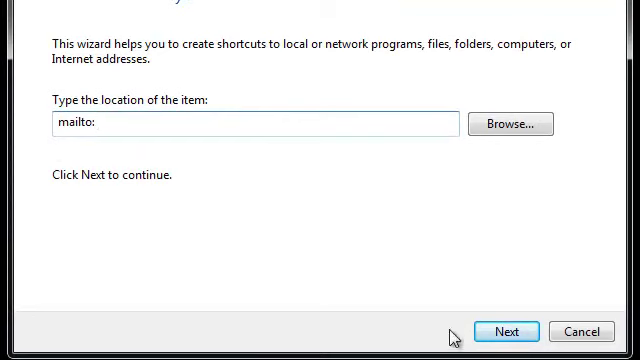
click(507, 331)
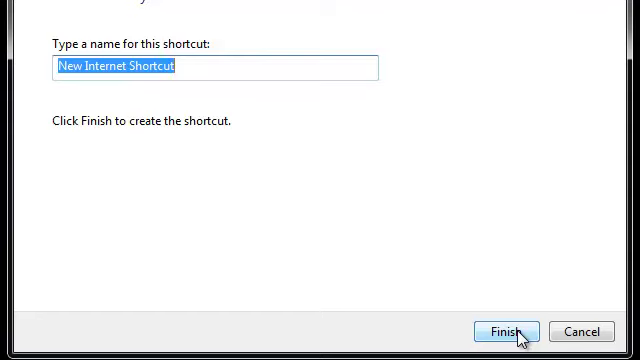
text(E)
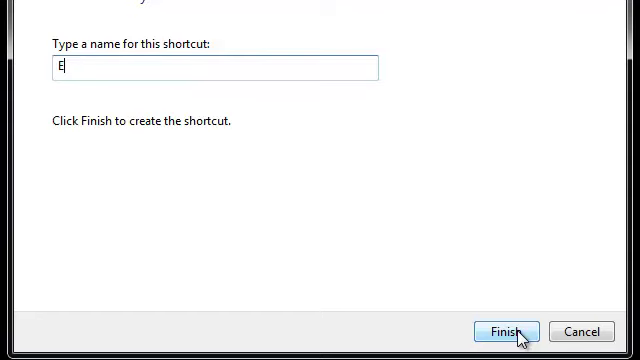
text(mail)
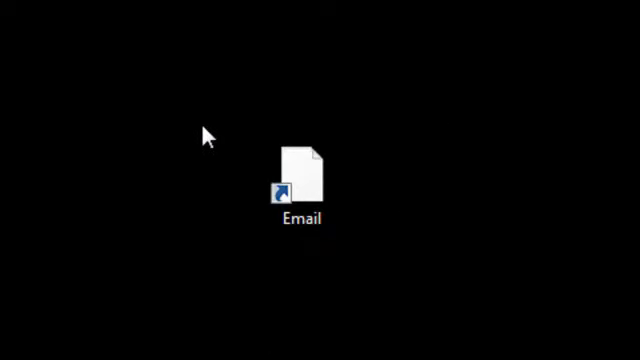
Step: In the Email shortcut's Properties, choose the Outlook envelope icon and apply it
right_click(301, 195)
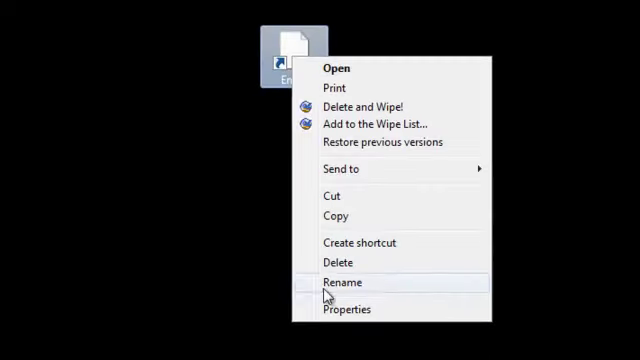
click(340, 309)
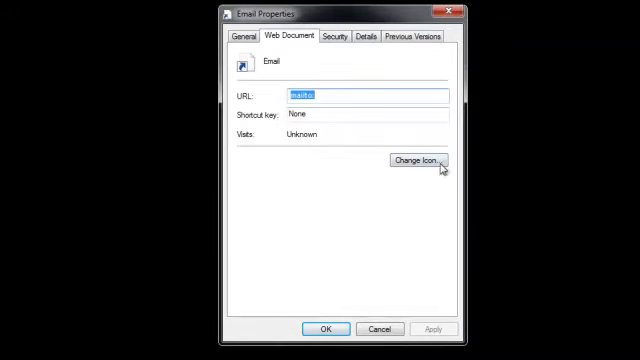
click(430, 162)
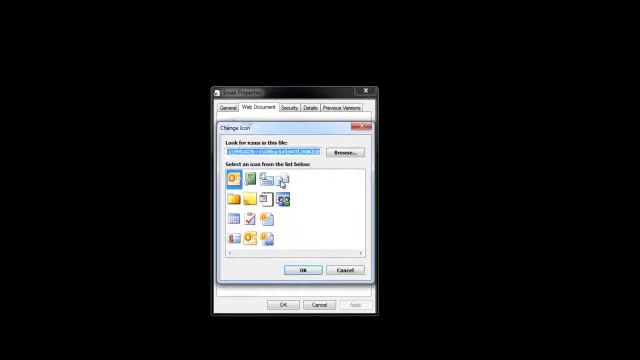
click(283, 180)
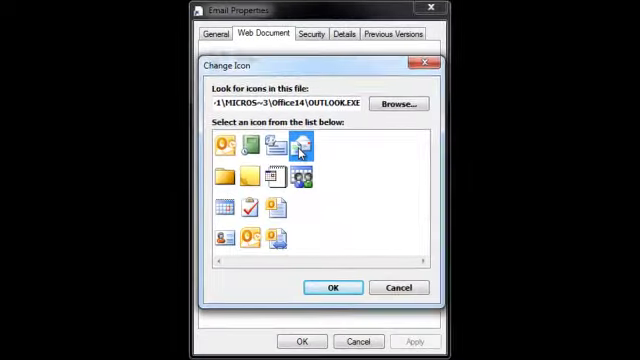
double_click(301, 148)
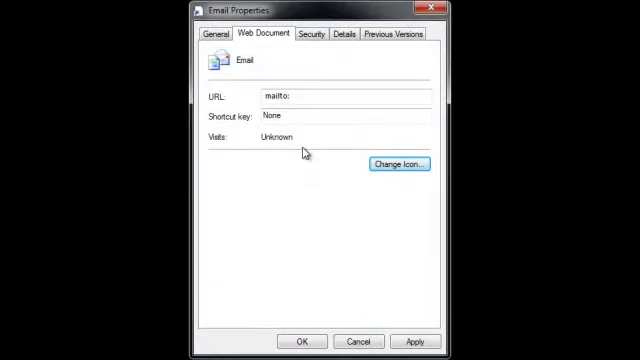
click(415, 343)
Step: Save the icon change and close the Email shortcut's Properties with OK
click(303, 342)
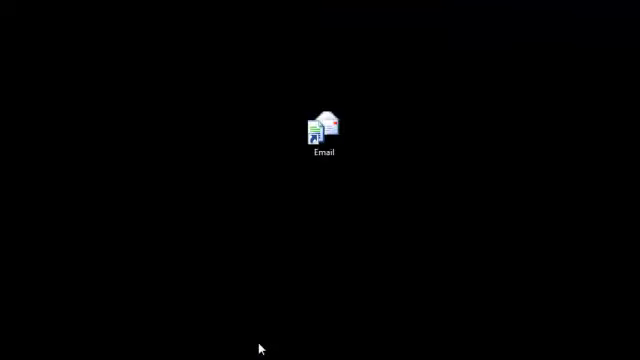